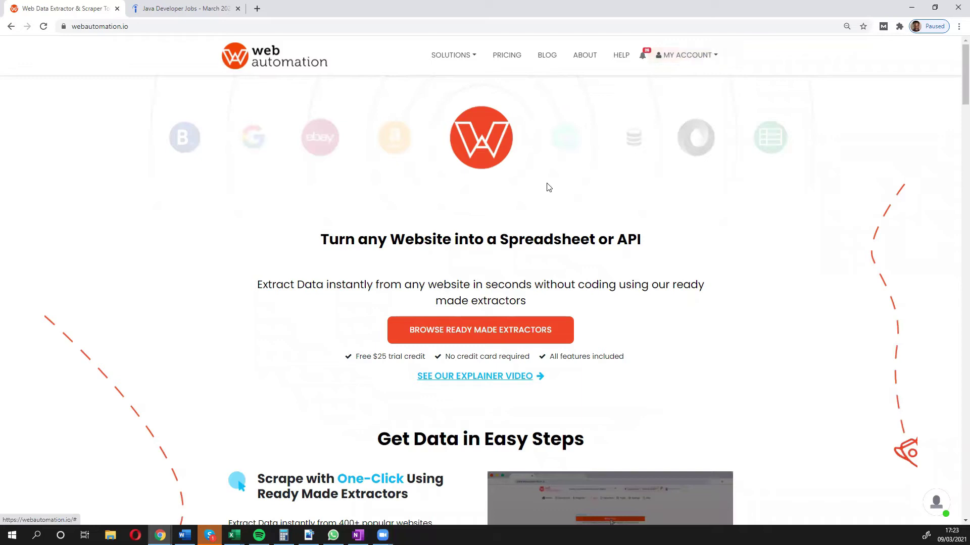
Step: Search the ready-made extractors catalogue for 'Indeed'
click(450, 331)
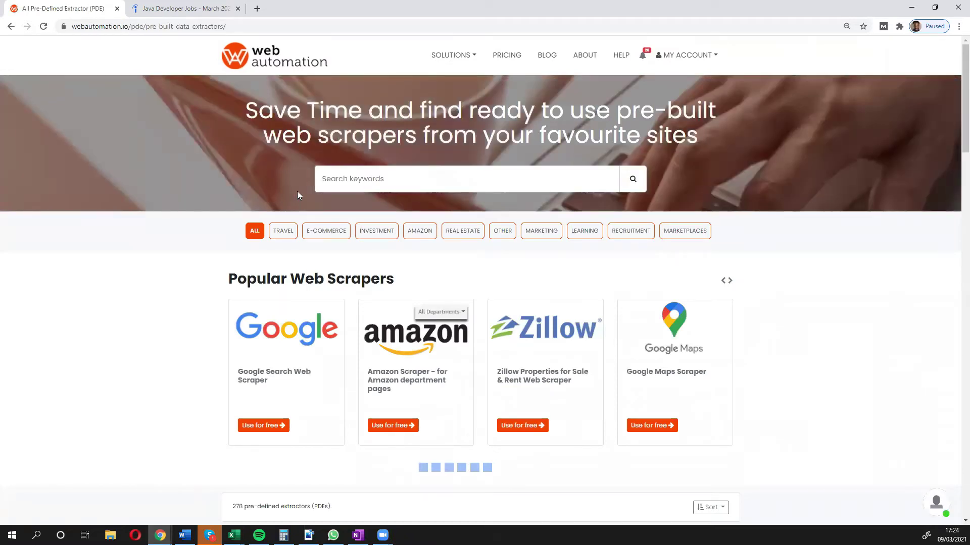
click(367, 182)
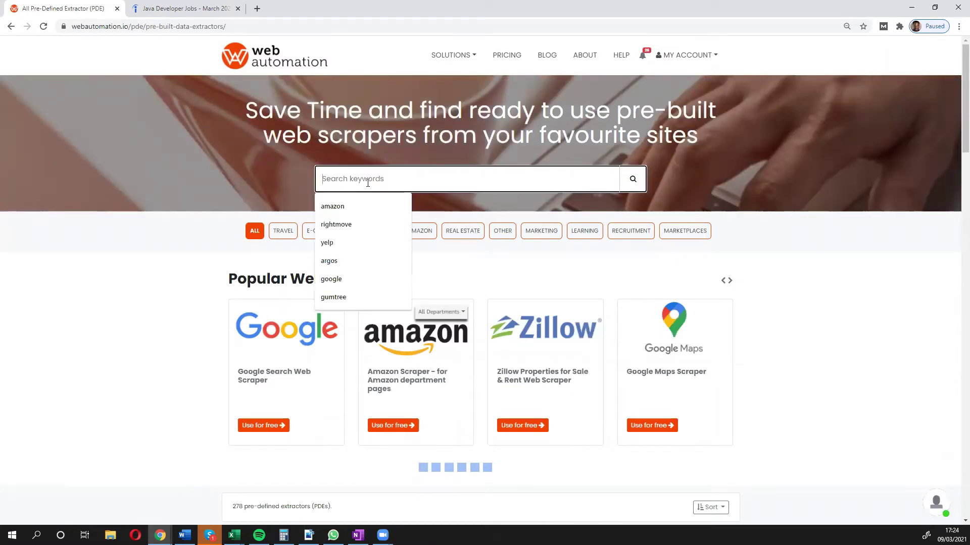
text(Indeed)
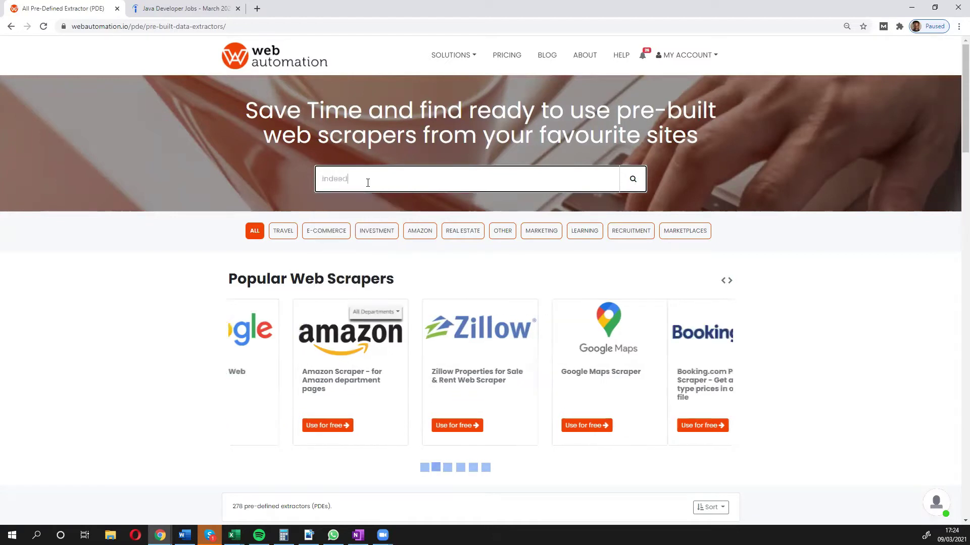
key(Return)
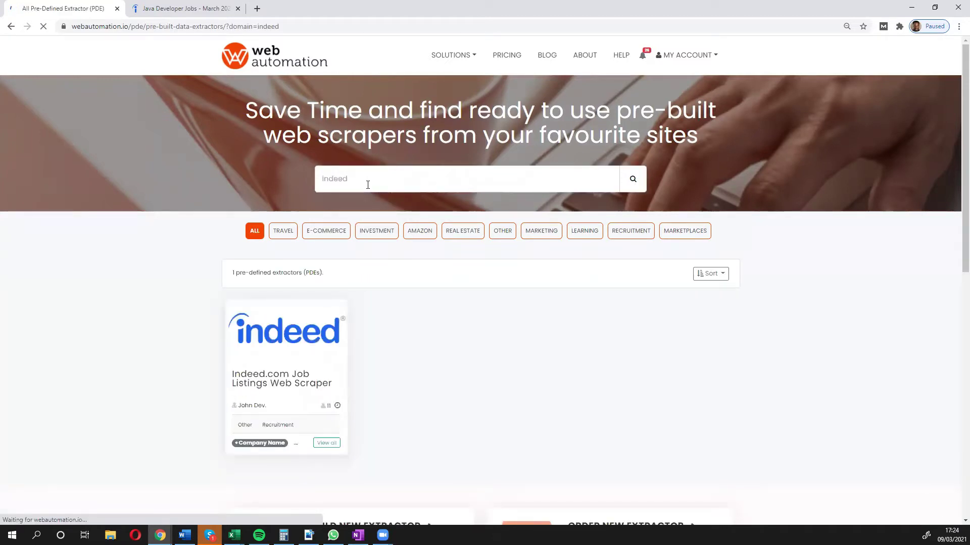
Step: Open the Indeed.com Job Listings Web Scraper page and scroll through its details
click(299, 342)
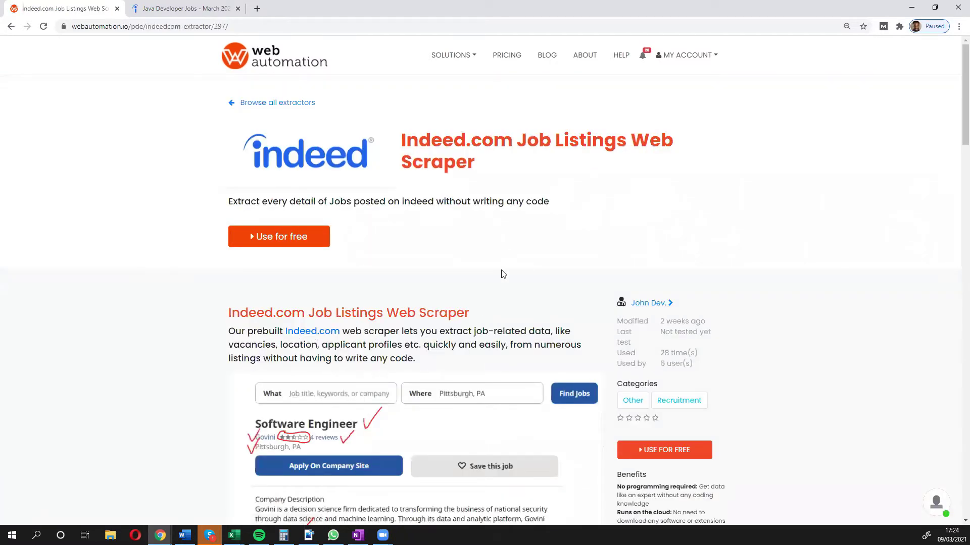
scroll(500, 274, down, 2)
scroll(501, 274, down, 2)
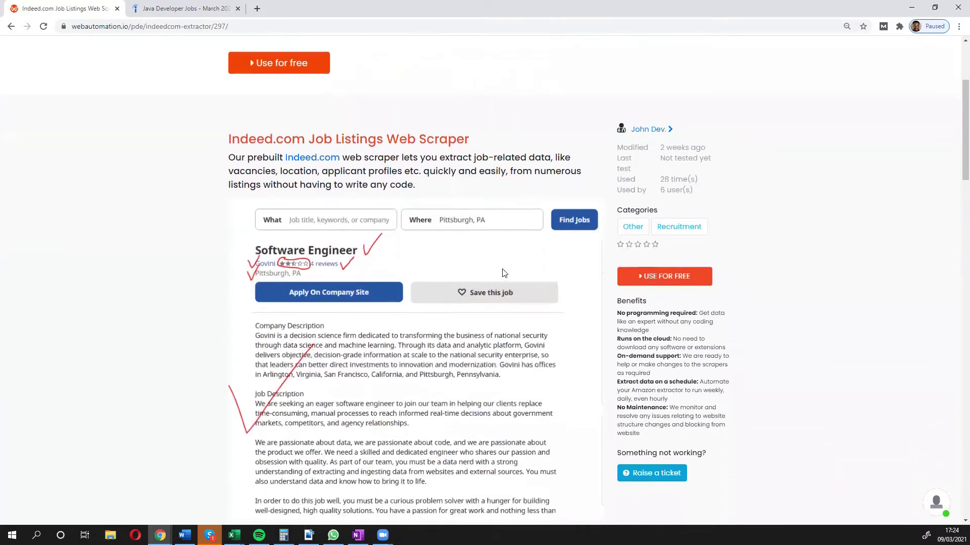
scroll(503, 273, down, 3)
scroll(504, 274, down, 2)
scroll(504, 272, down, 2)
scroll(503, 270, down, 1)
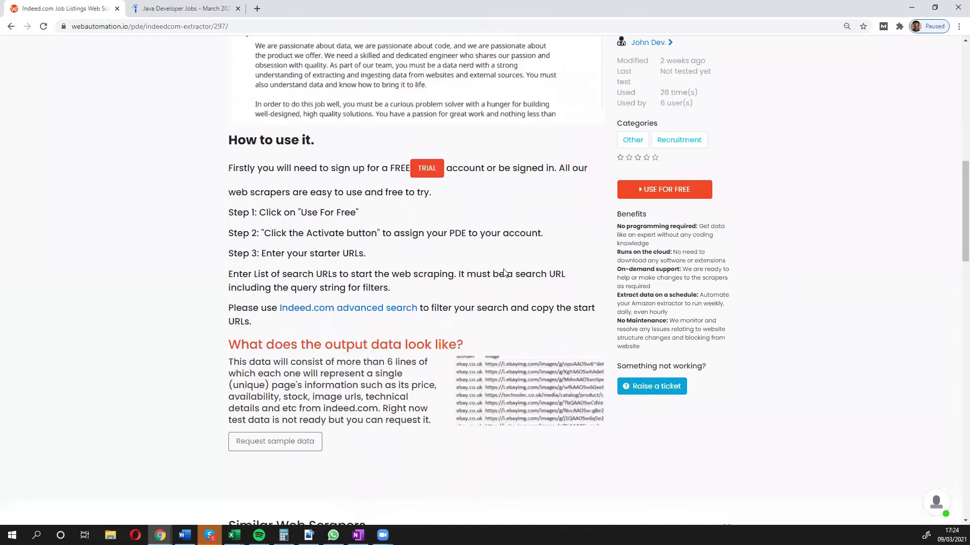
scroll(503, 270, up, 1)
scroll(503, 270, up, 4)
scroll(503, 270, up, 3)
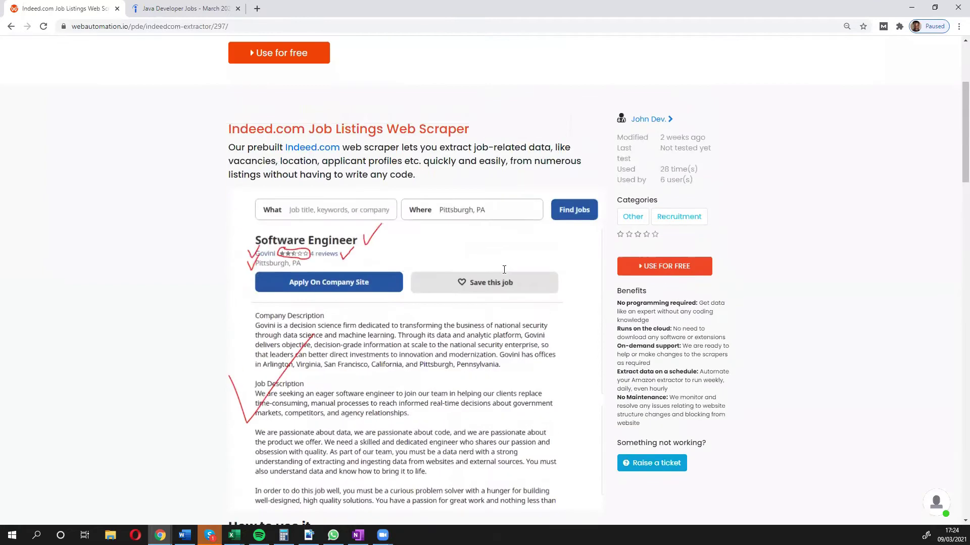
scroll(503, 270, up, 2)
scroll(504, 270, up, 2)
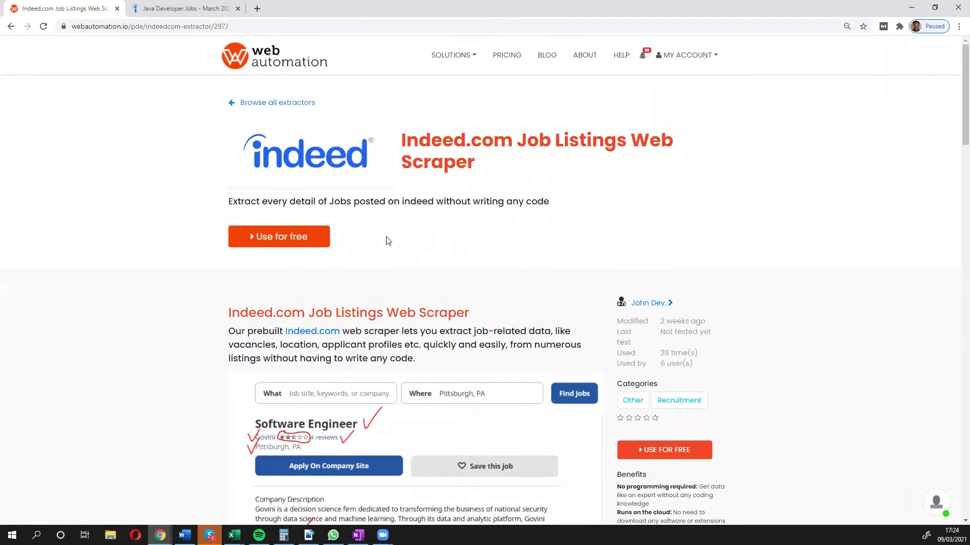
Step: Use the Indeed scraper for free and activate it to reach Edit Starter Links
click(309, 242)
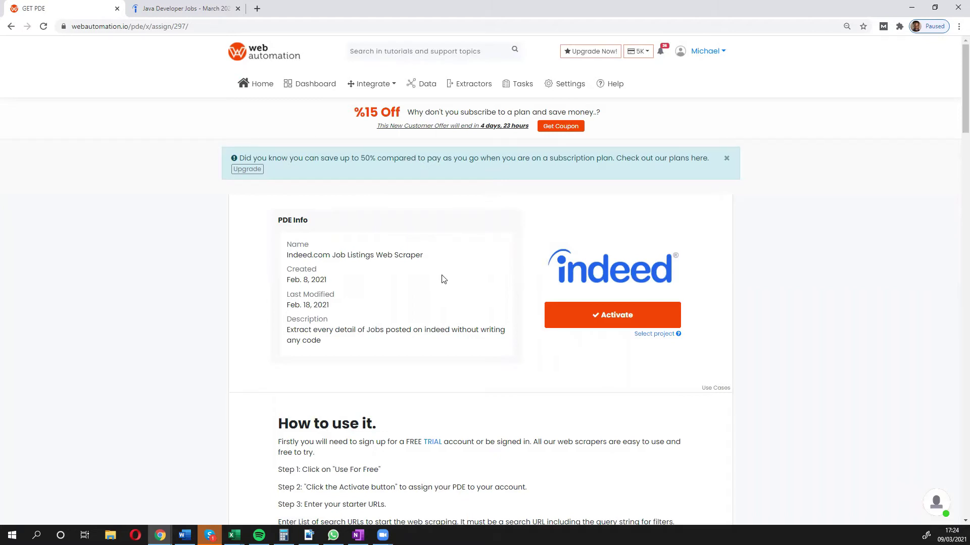
click(598, 319)
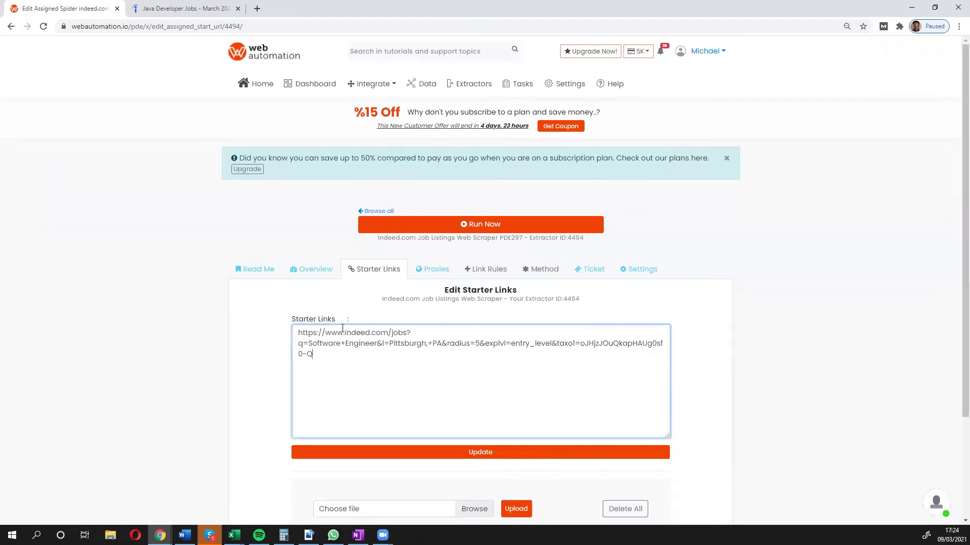
Step: Copy the London Java developer Indeed search URL from the other tab
click(180, 10)
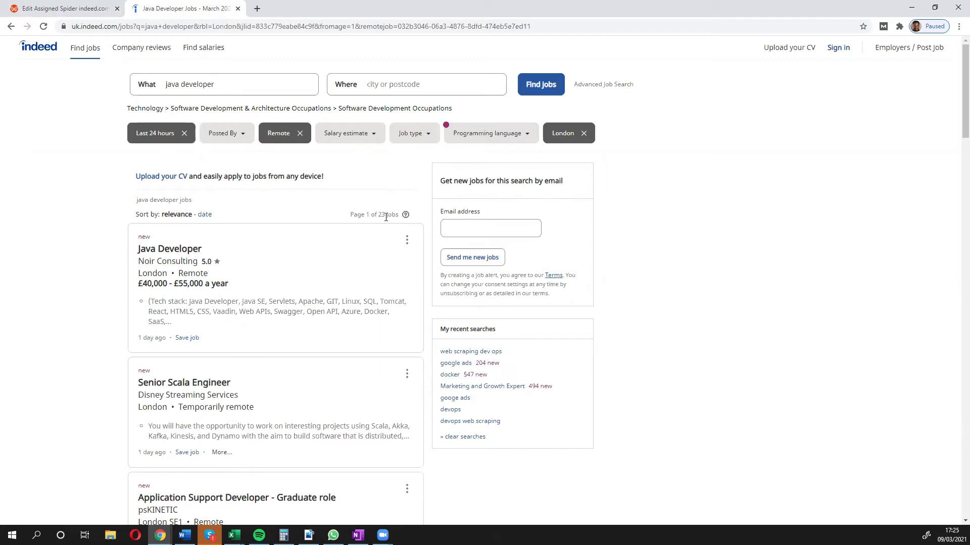
click(136, 30)
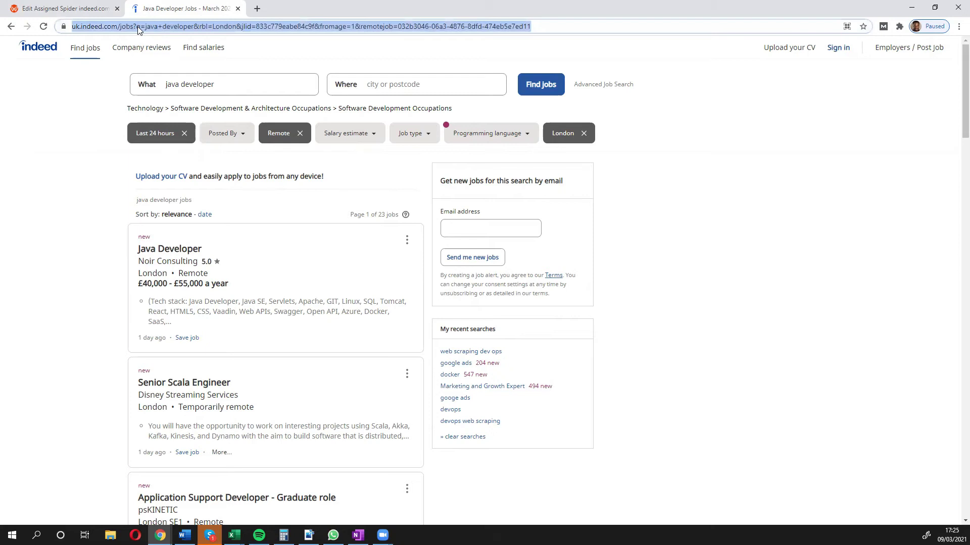
right_click(138, 26)
click(157, 76)
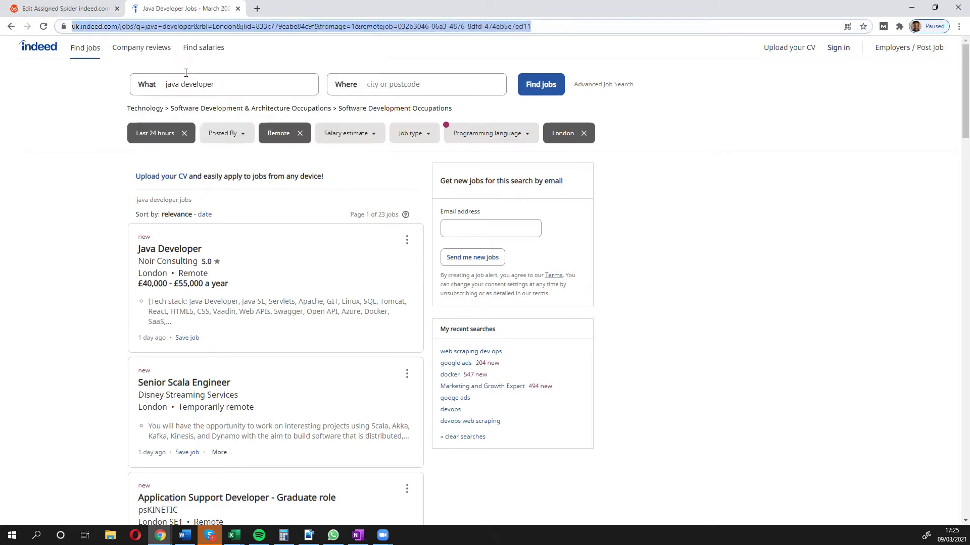
Step: Replace the Pittsburgh starter link with the copied London URL and update it
click(73, 8)
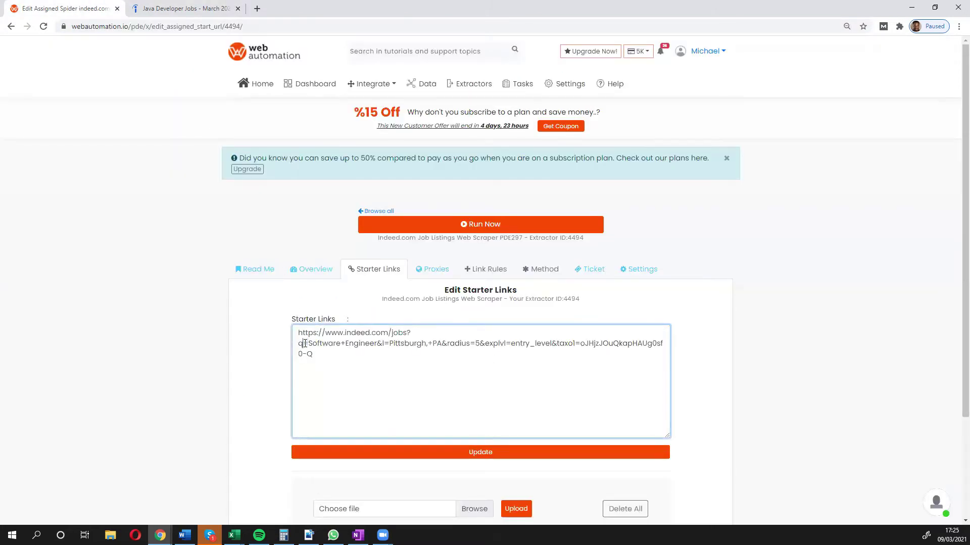
key(ctrl+a)
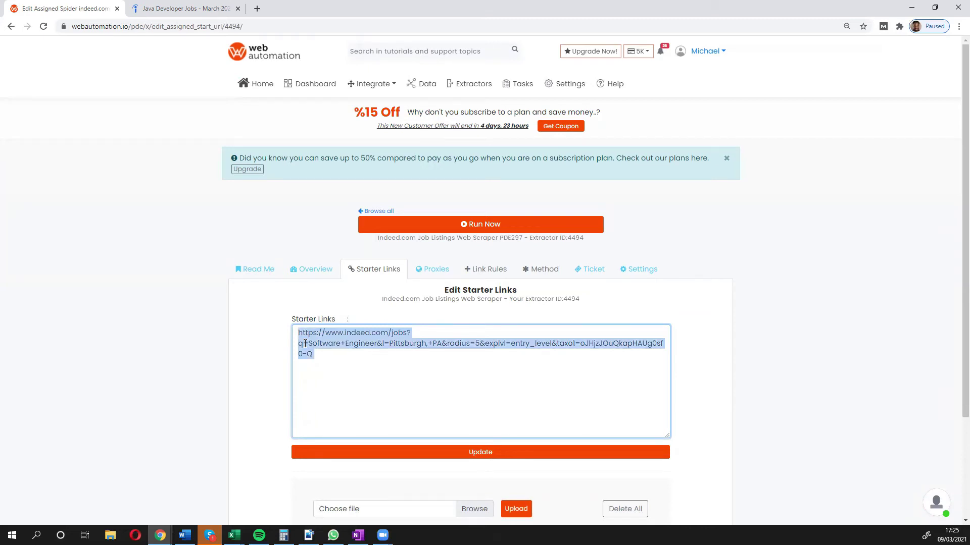
key(ctrl+v)
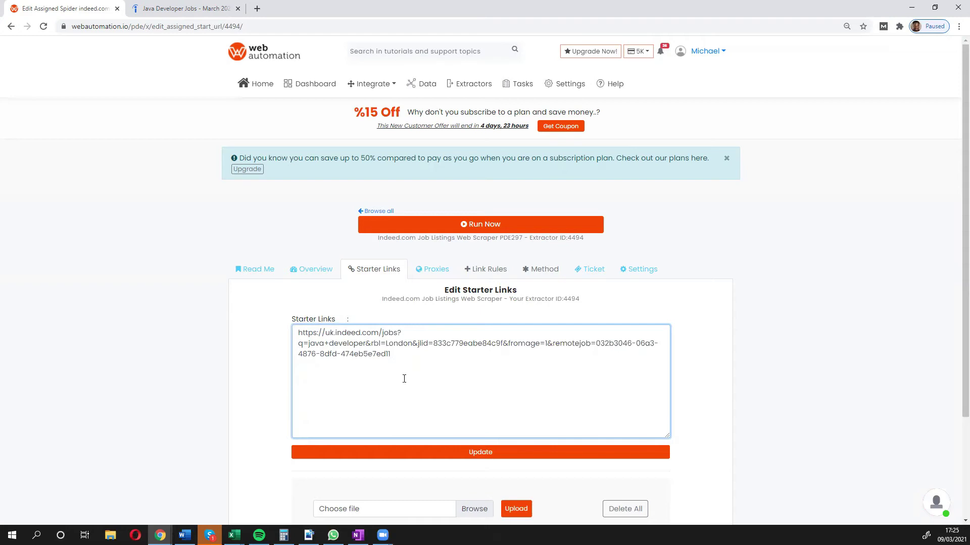
click(437, 451)
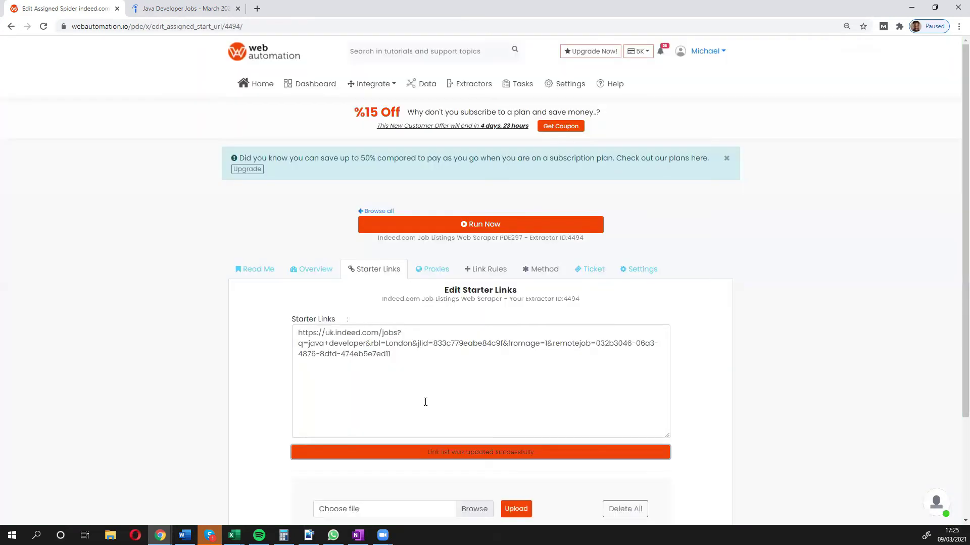
Step: Run the Indeed scraper now, producing a completed 20-row run
click(475, 226)
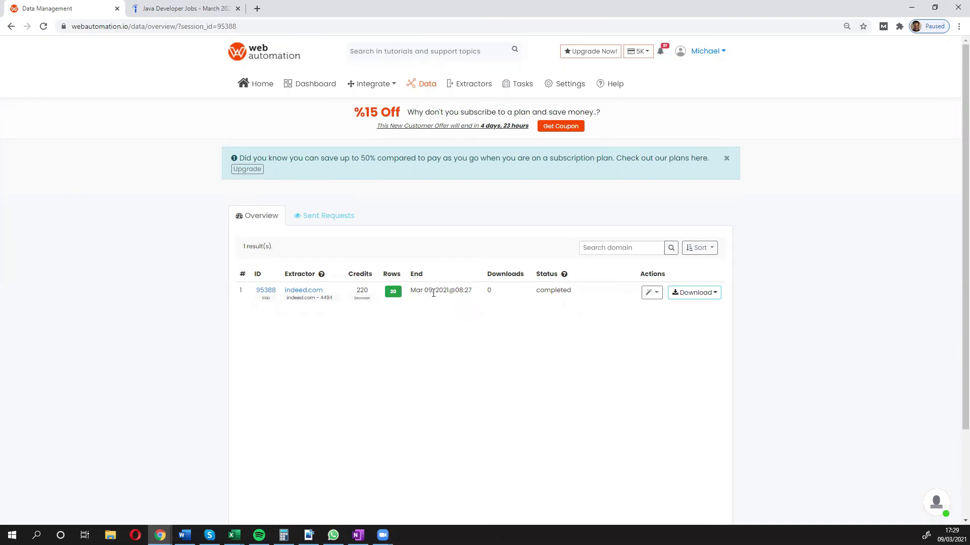
Step: Download the 20-row results as xlsx into Downloads and open the spreadsheet
click(694, 295)
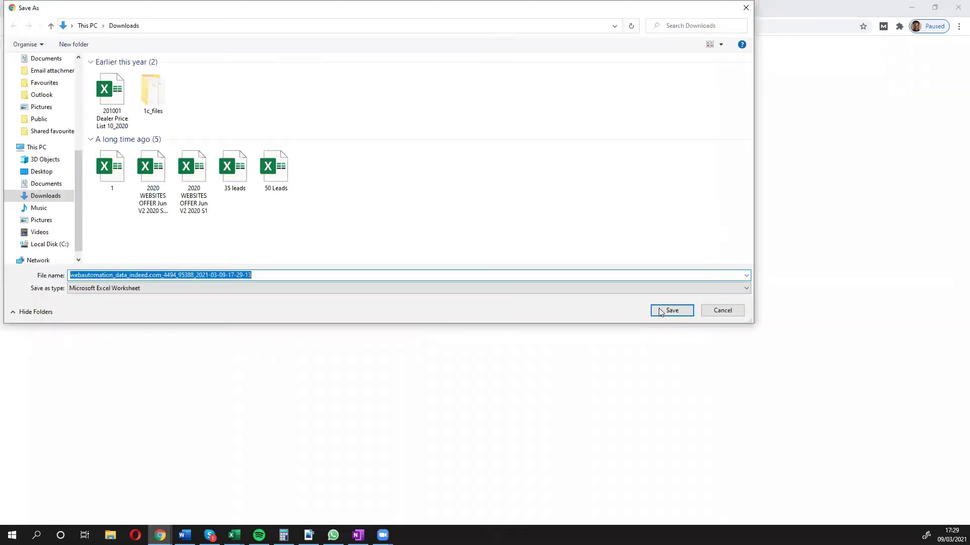
click(672, 312)
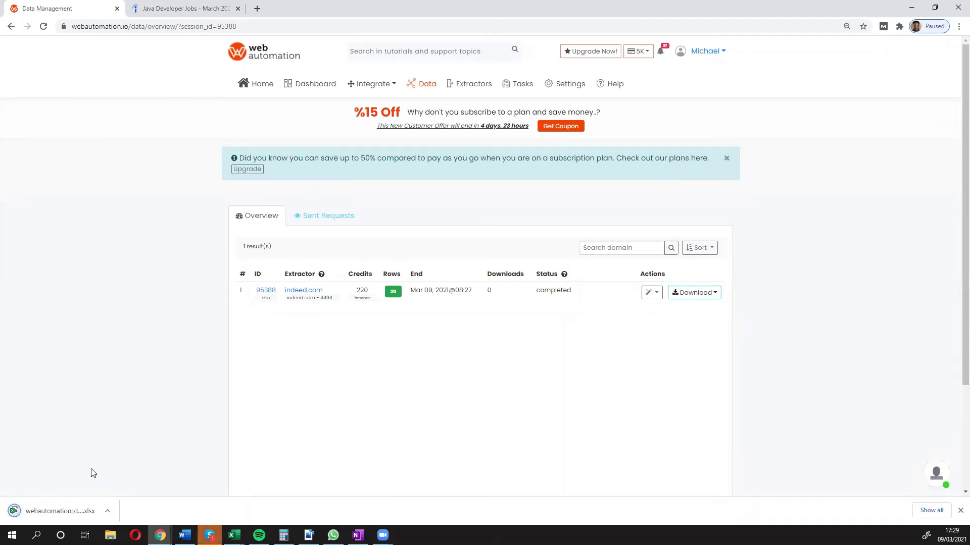
click(66, 512)
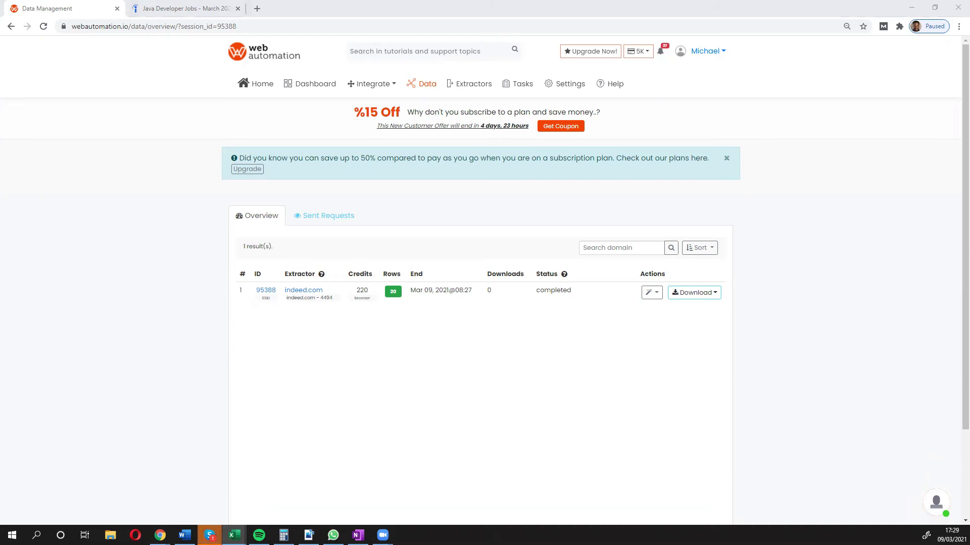
Step: Maximise Excel, autofit column A, and drag the other data columns wider
click(814, 132)
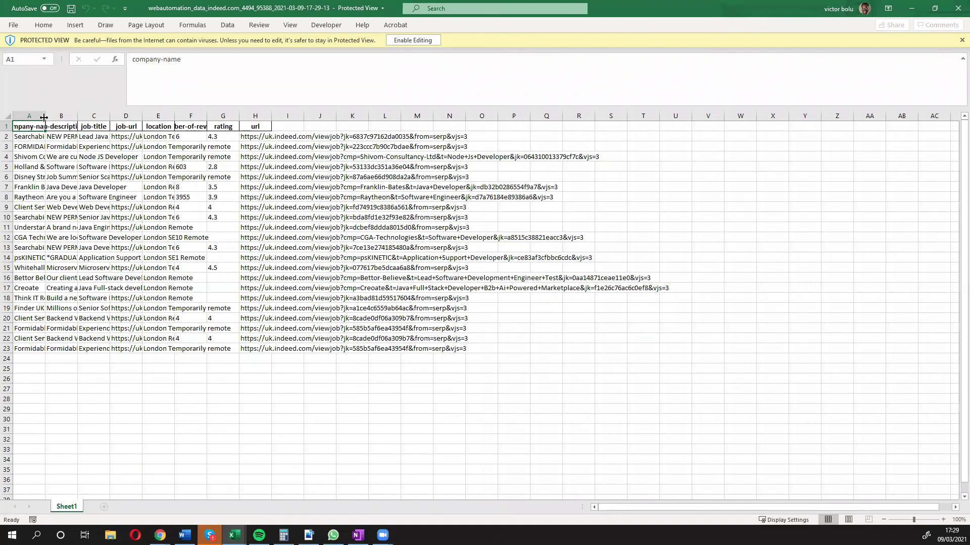
double_click(44, 116)
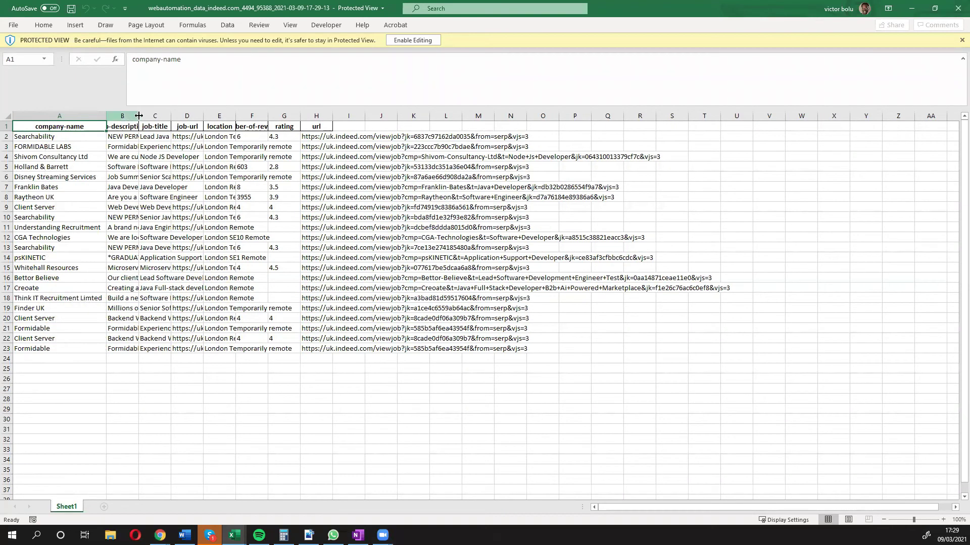
drag(139, 117, 207, 116)
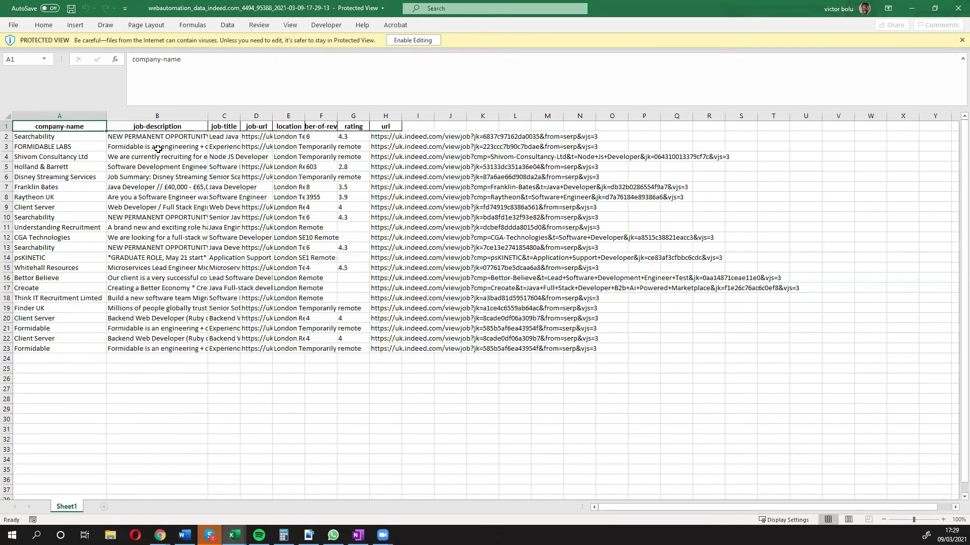
drag(240, 116, 402, 116)
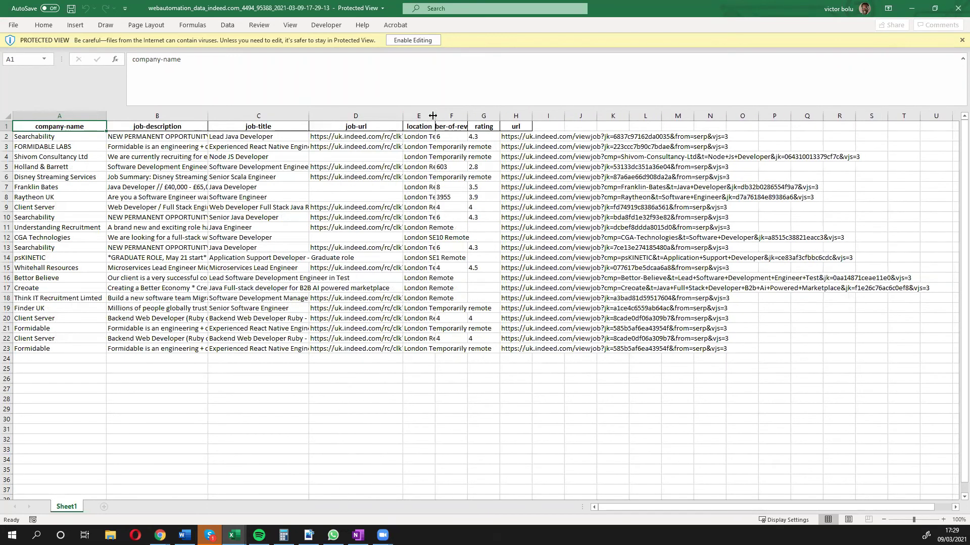
drag(435, 115, 494, 116)
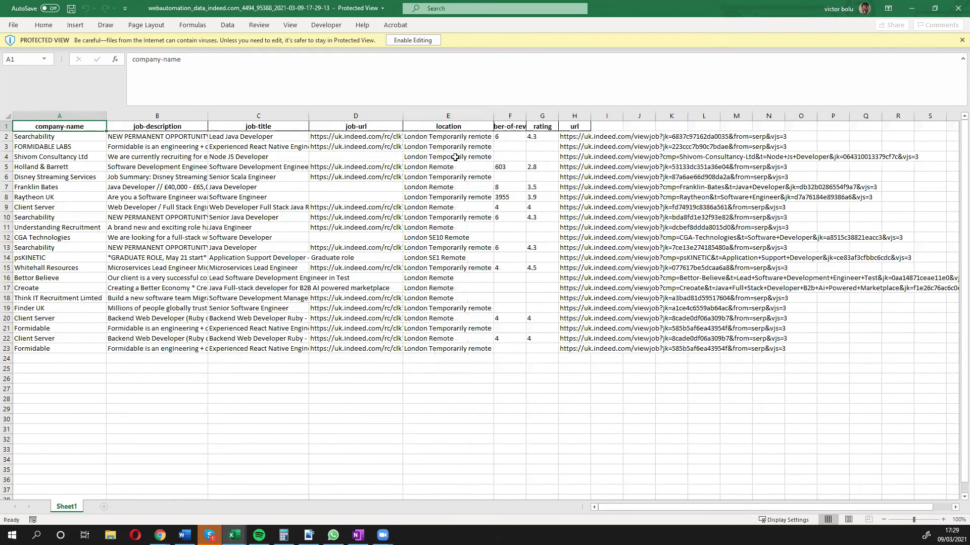